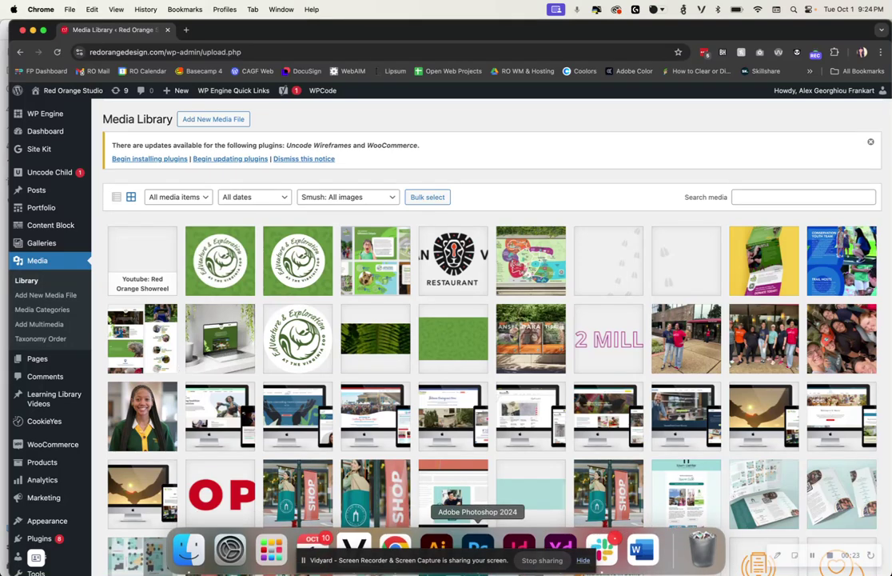
Flatten the image from the Layers panel menu so only a single Background layer remains
click(476, 546)
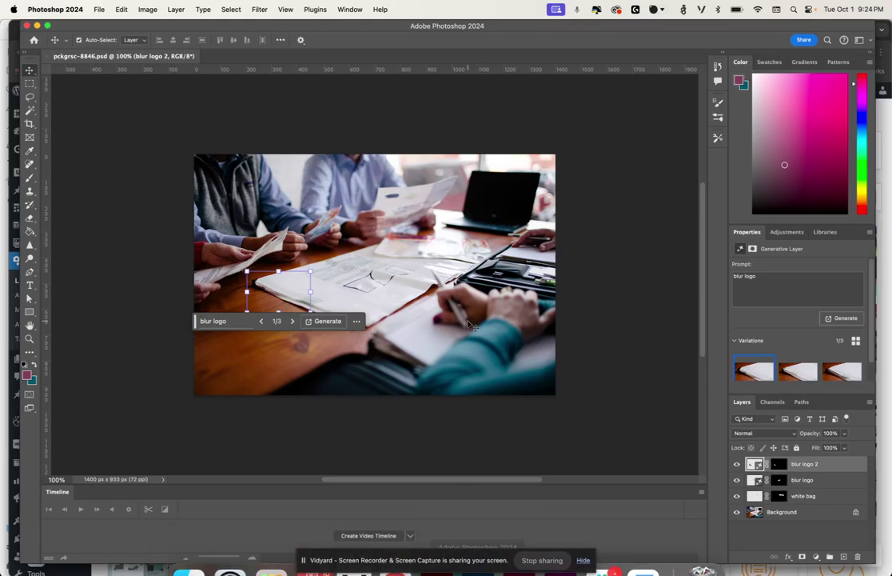
click(597, 312)
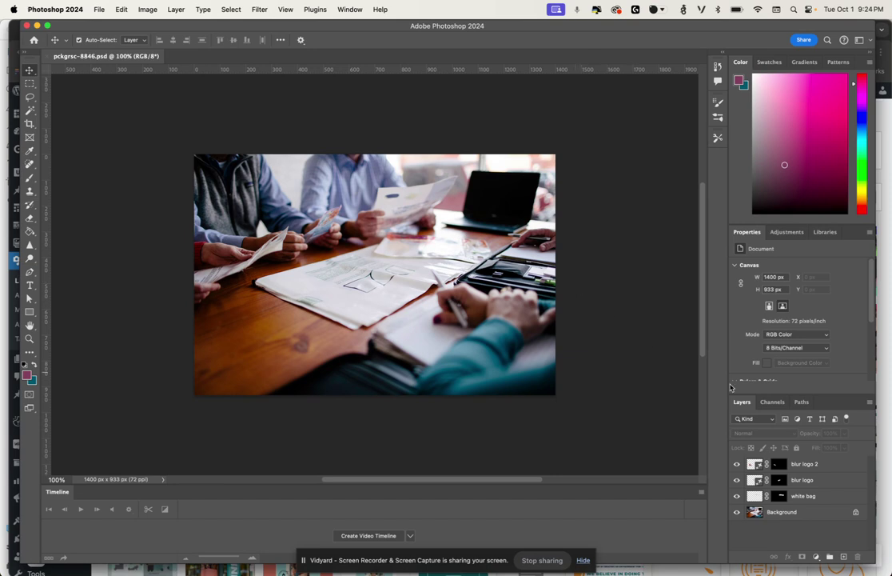
click(870, 402)
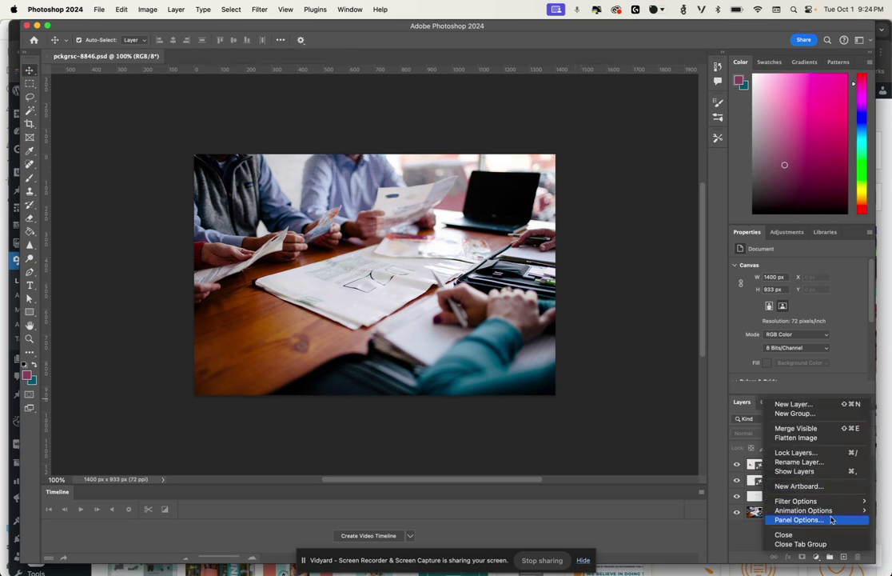
click(796, 438)
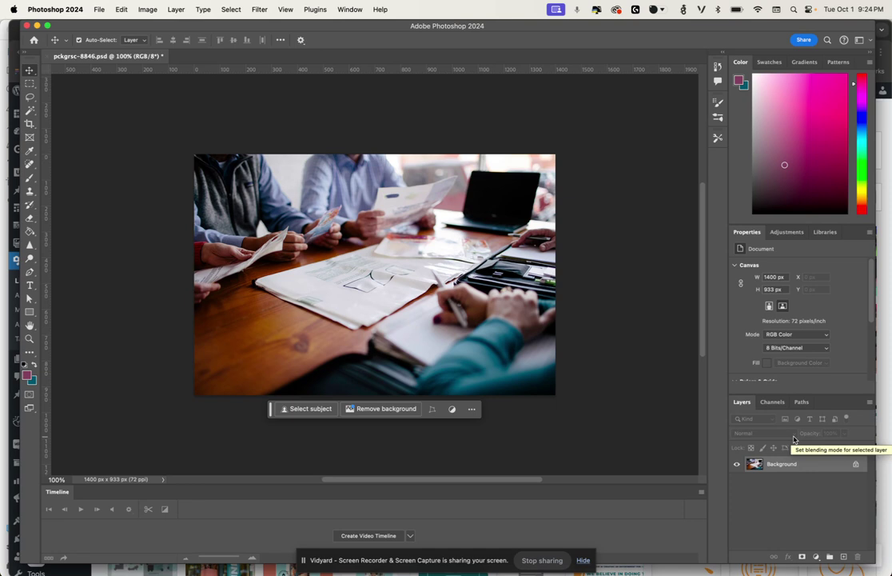
Open Image Size for the 1400 × 933 px photo and select its Resolution and Width values
click(145, 10)
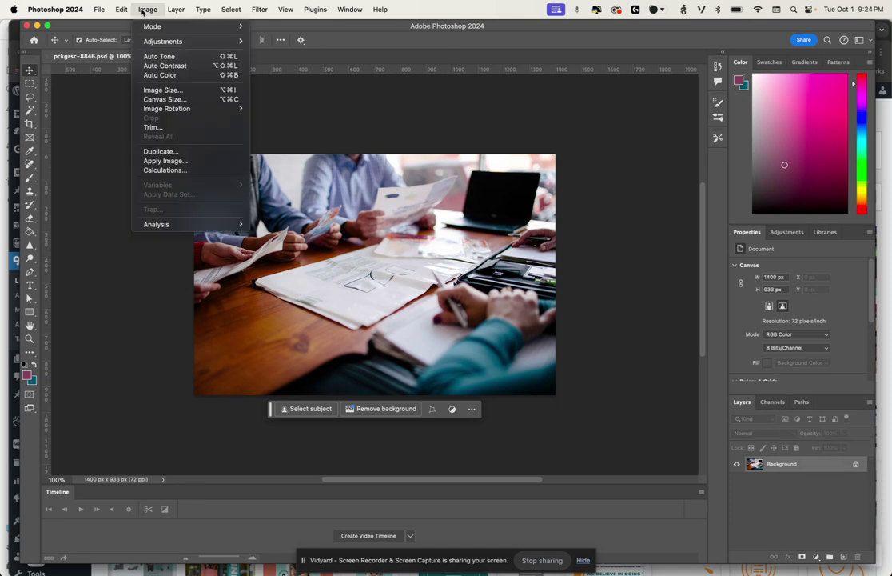
click(180, 90)
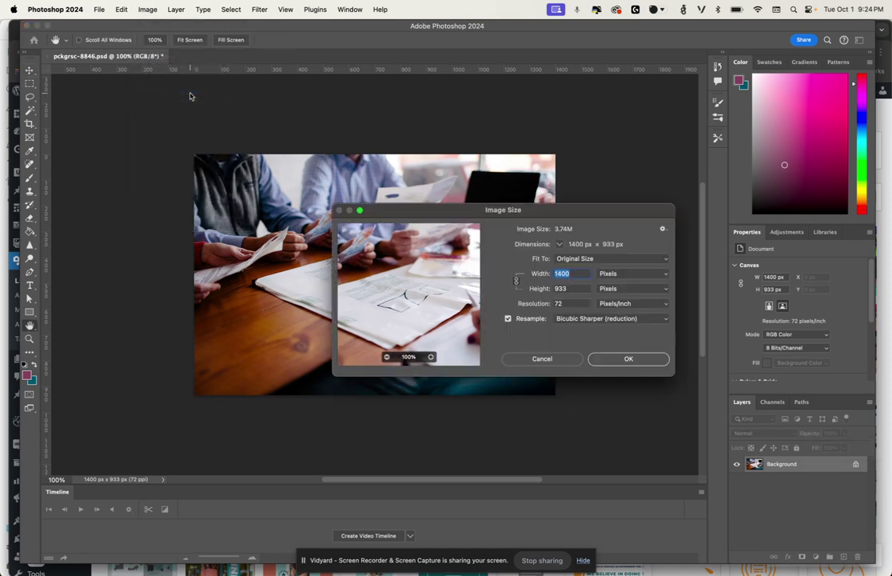
double_click(559, 304)
double_click(575, 272)
Enter a width of 800 px with proportions linked, so height becomes 533 px
text(800)
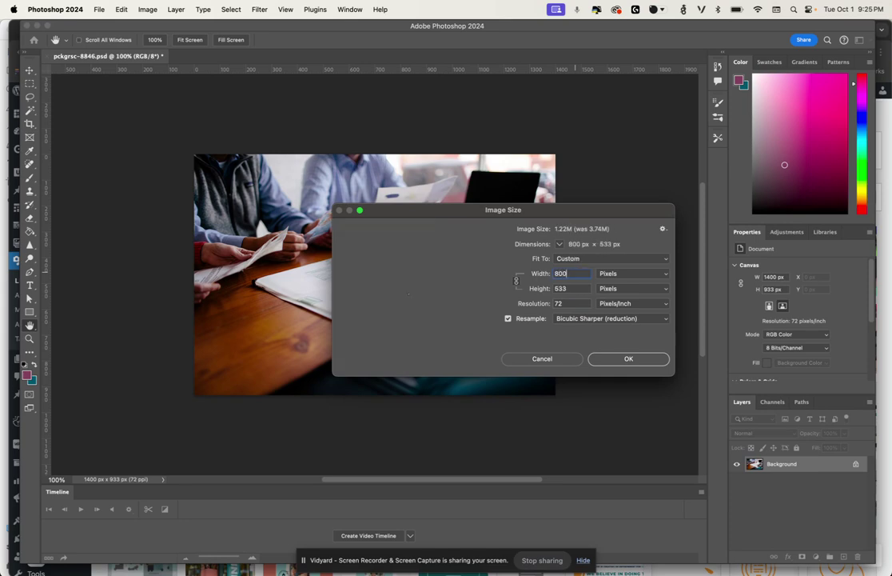
double_click(562, 274)
double_click(563, 288)
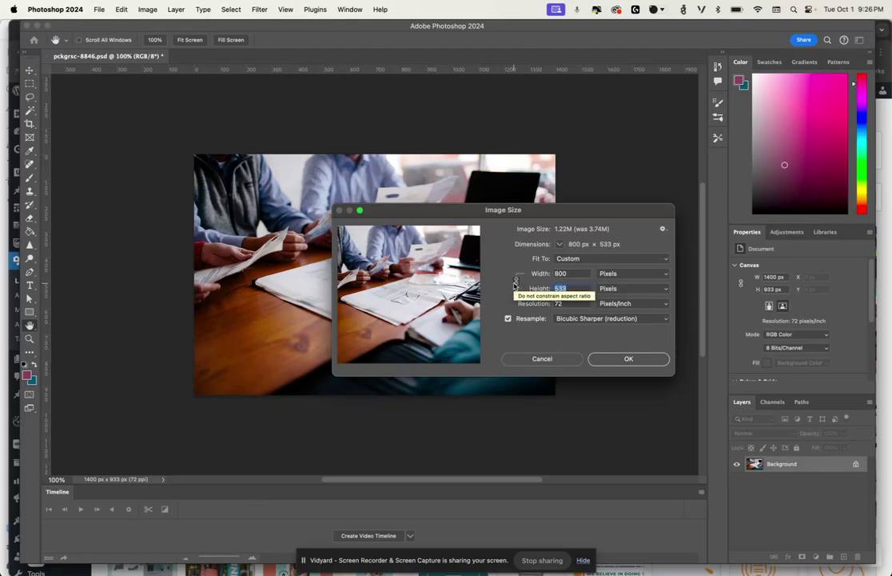
click(516, 282)
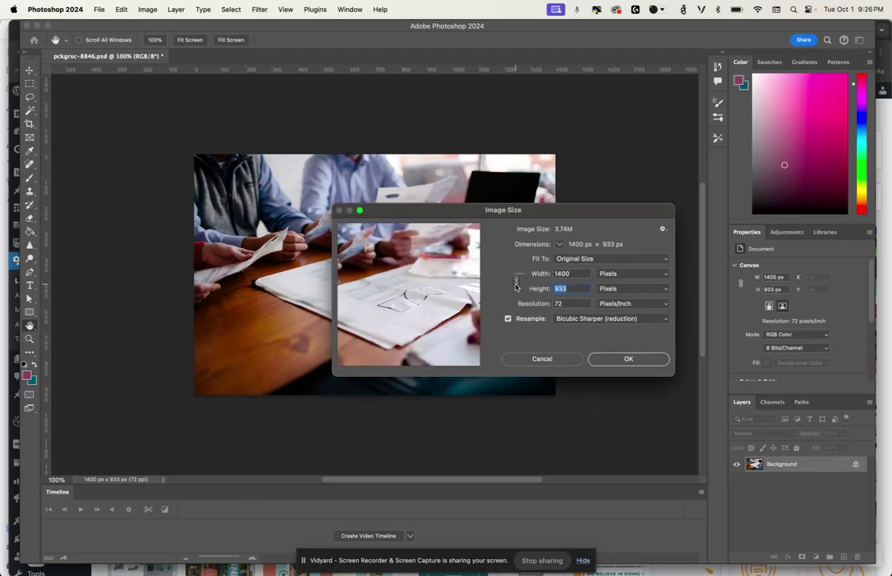
double_click(576, 274)
text(800)
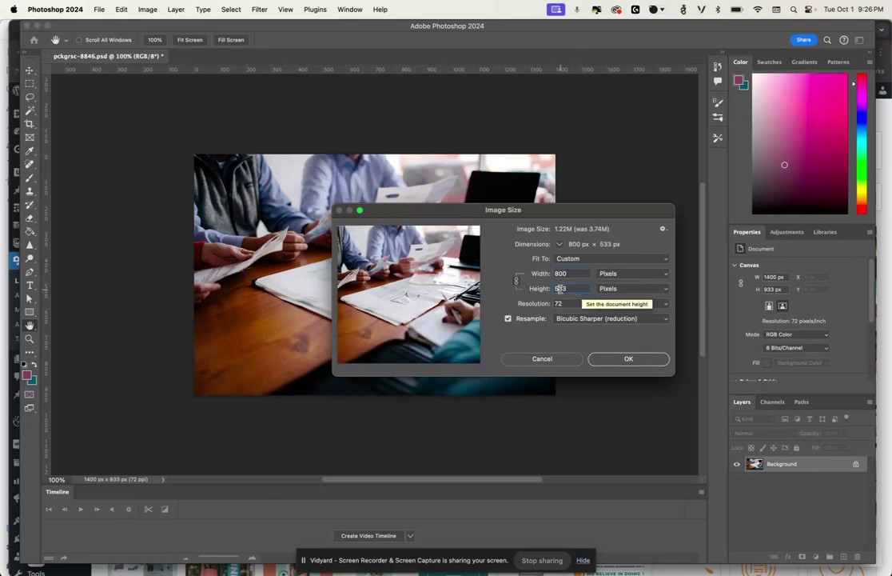
key(Tab)
key(Tab)
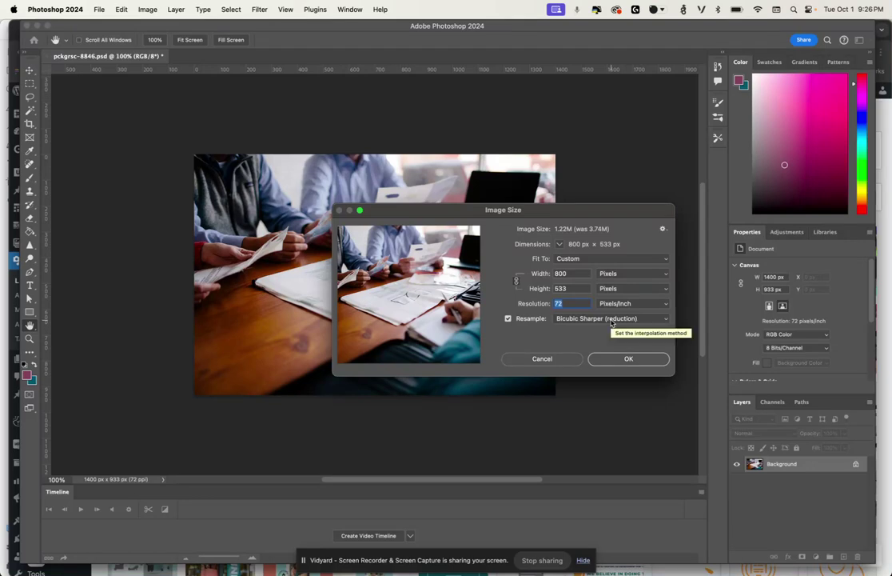
Keep Bicubic Sharper (reduction) resampling at 72 ppi and apply the 800 × 533 px resize
click(612, 320)
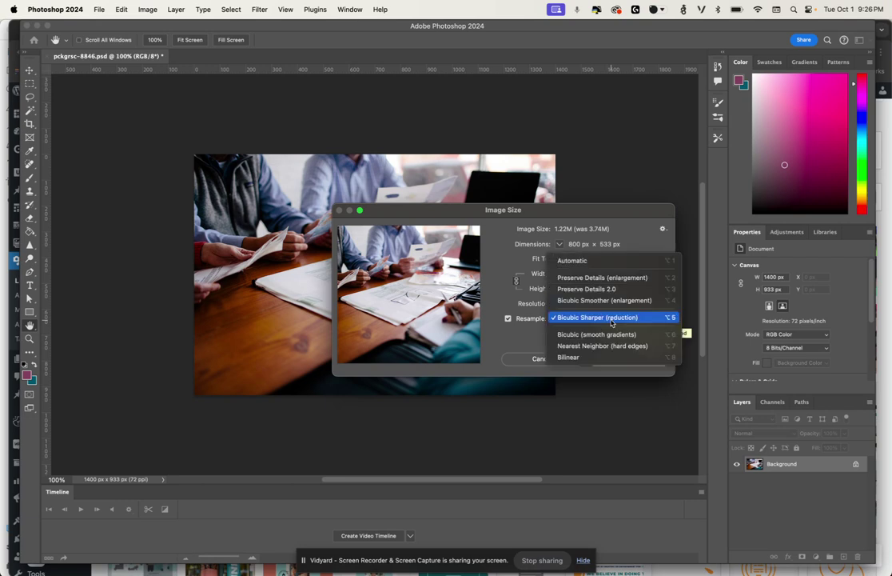
click(608, 320)
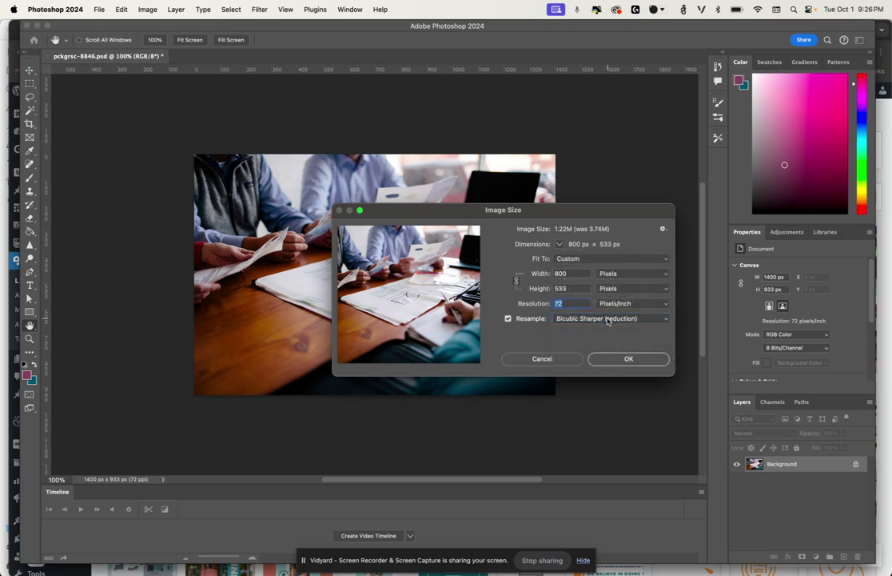
double_click(562, 274)
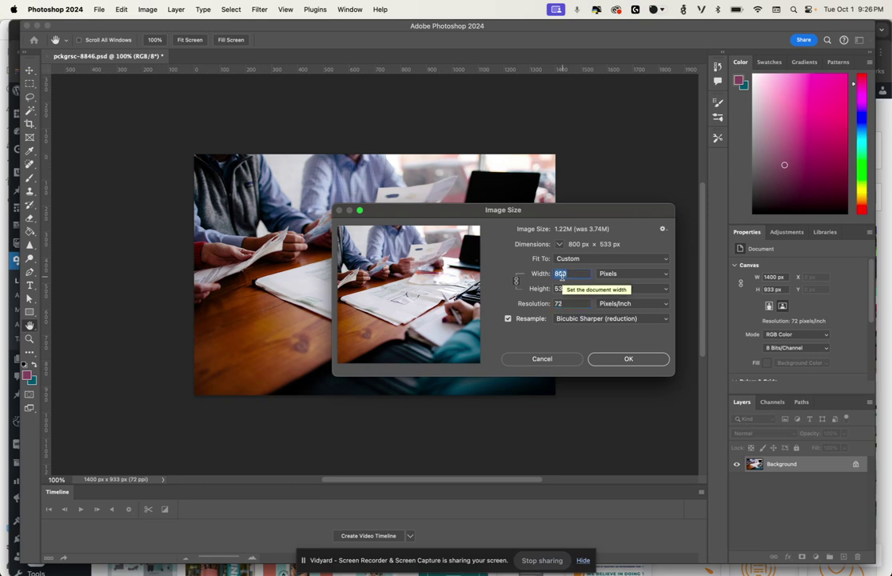
click(632, 360)
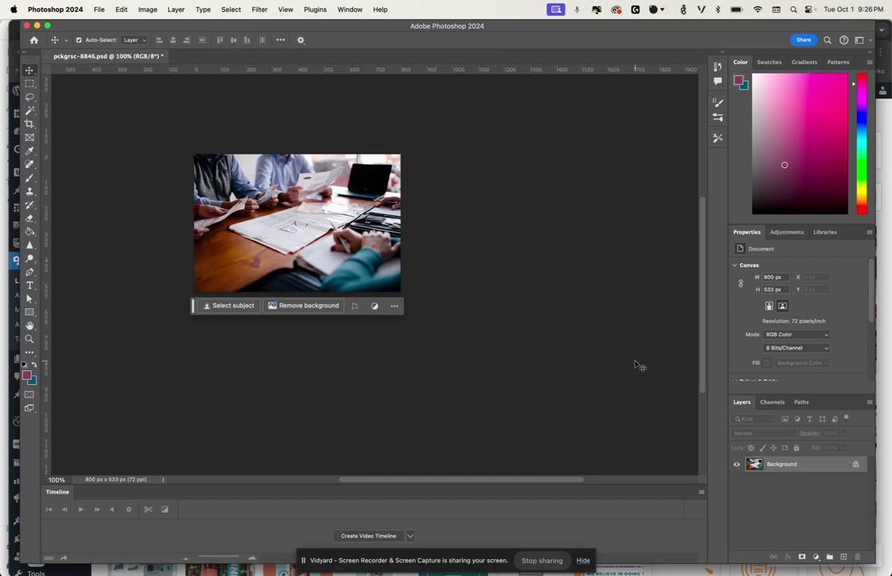
Open File > Export > Save for Web (Legacy) for the resized 800 × 533 px photo
scroll(124, 106, up, 3)
scroll(124, 107, left, 3)
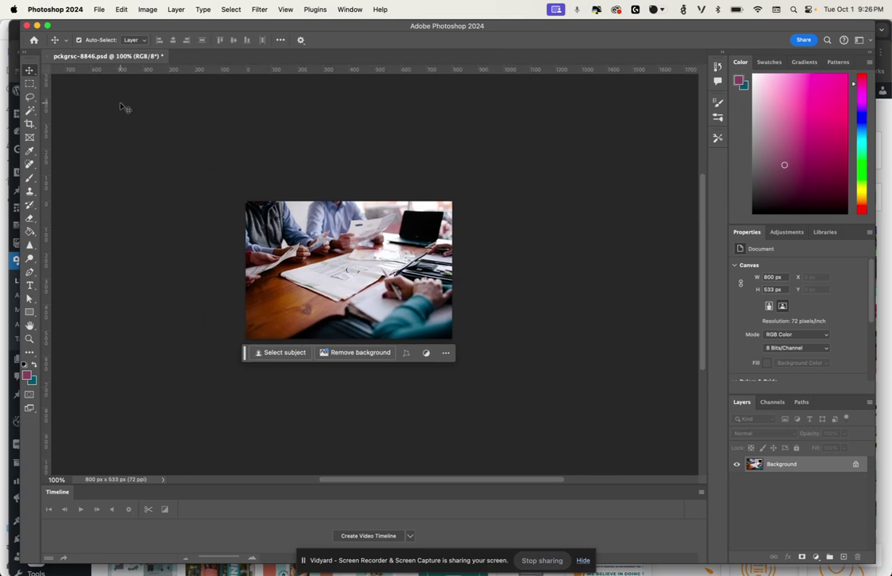
click(100, 10)
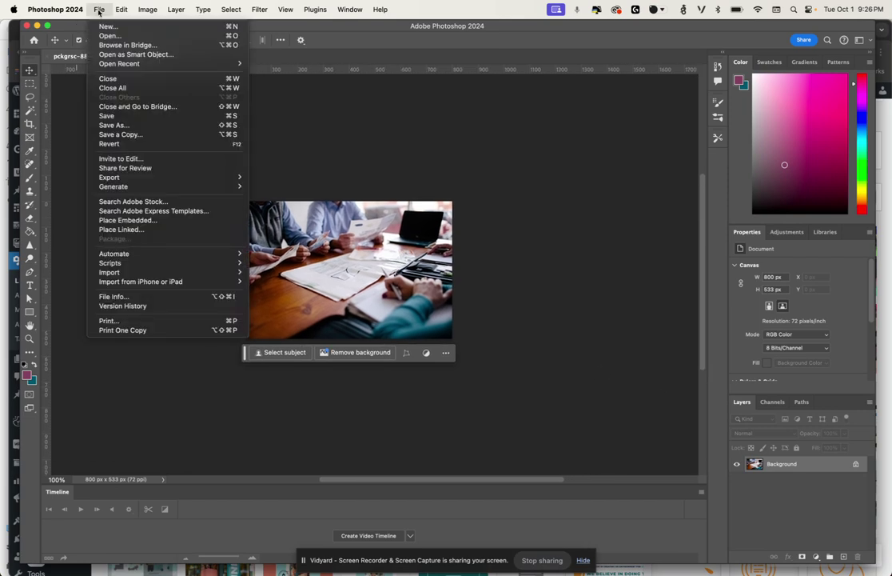
mouse_move(233, 177)
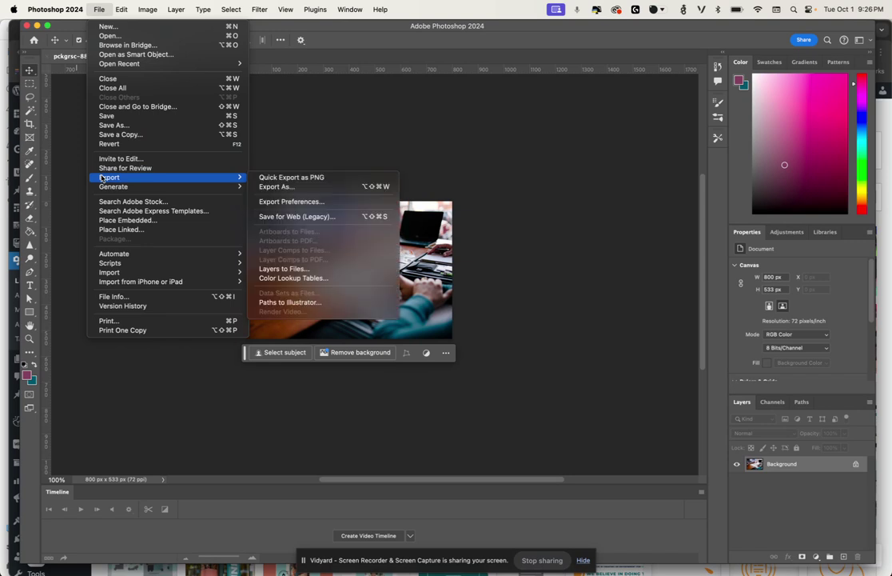
click(321, 217)
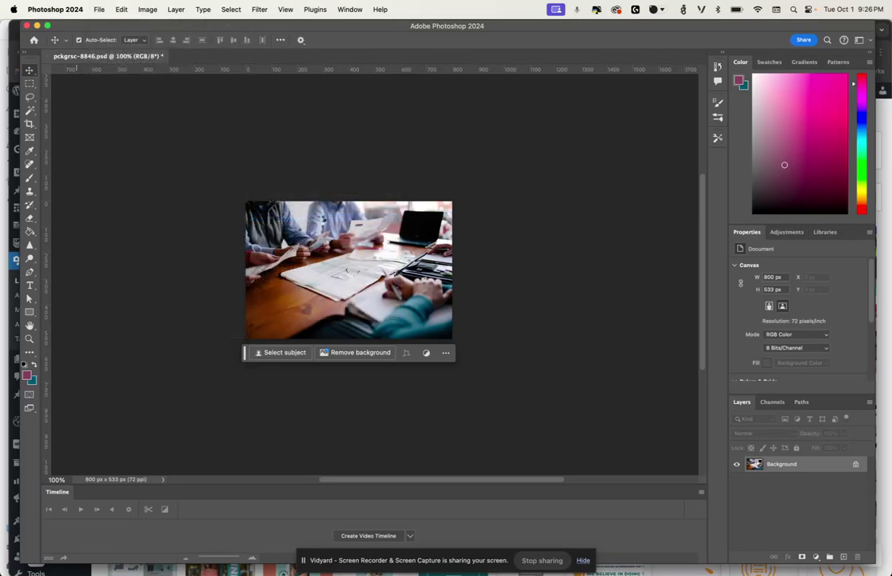
Set the JPEG quality to 80 in Save for Web
drag(326, 142, 325, 106)
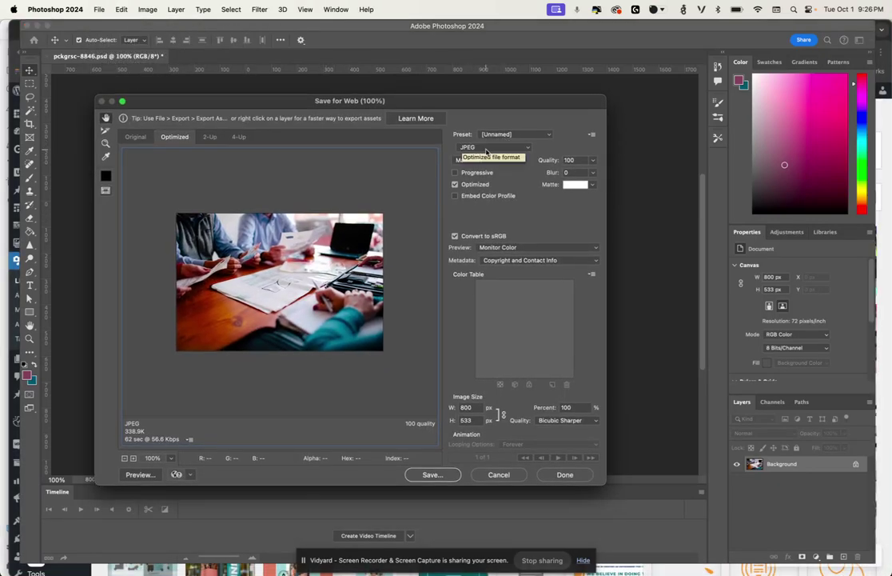
click(569, 160)
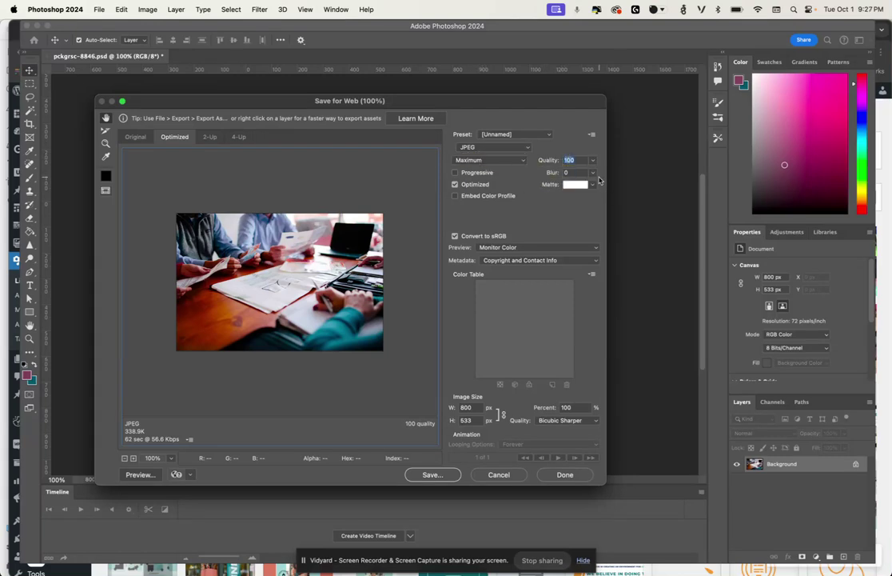
text(80)
Save the JPEG over pckgrsc-8846.jpg in Downloads, then minimise Photoshop
click(430, 474)
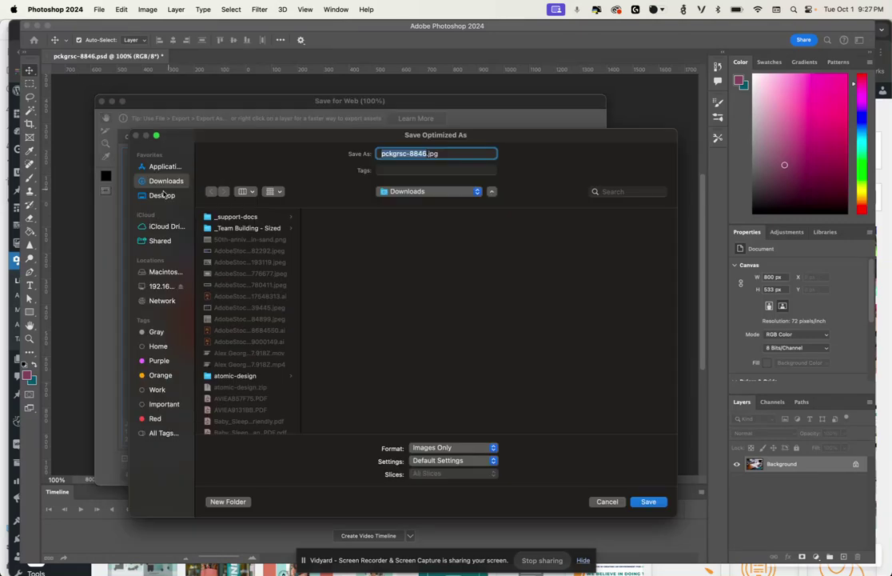
key(Return)
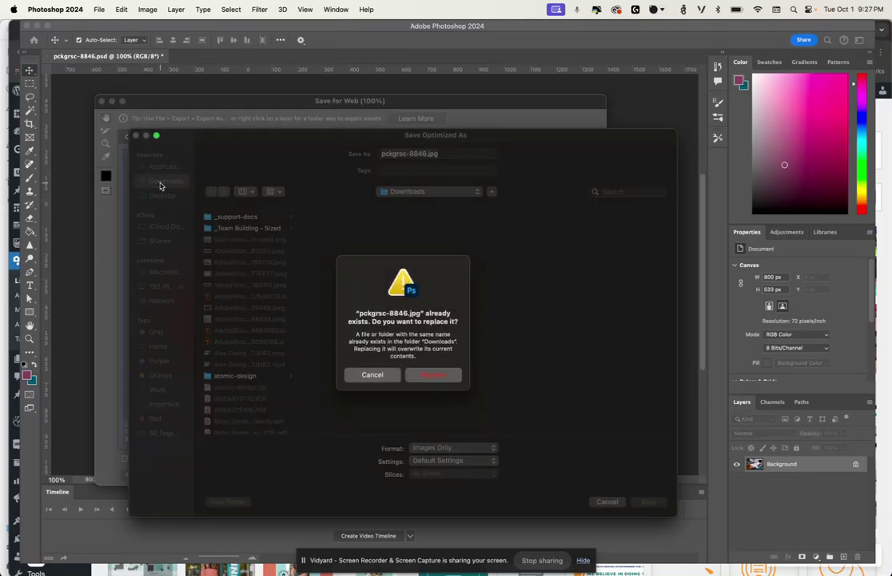
click(432, 374)
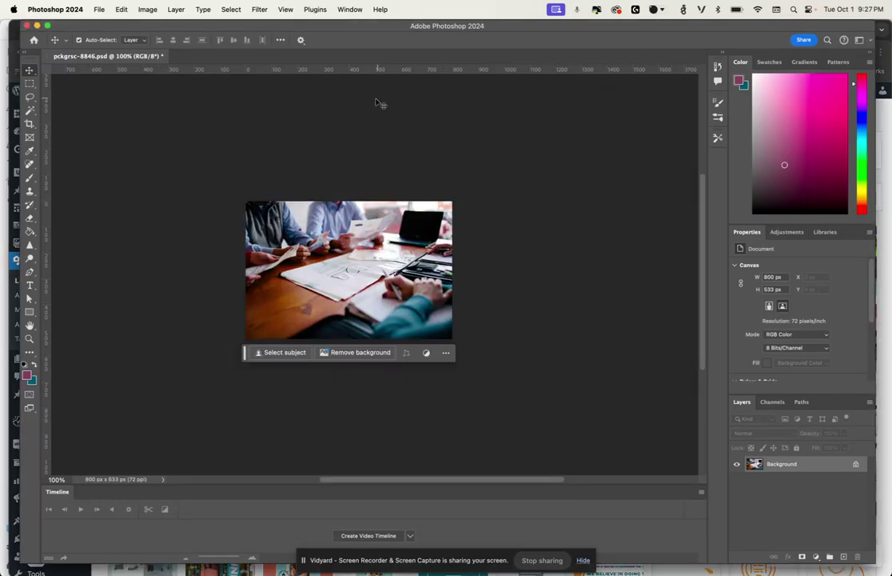
click(36, 25)
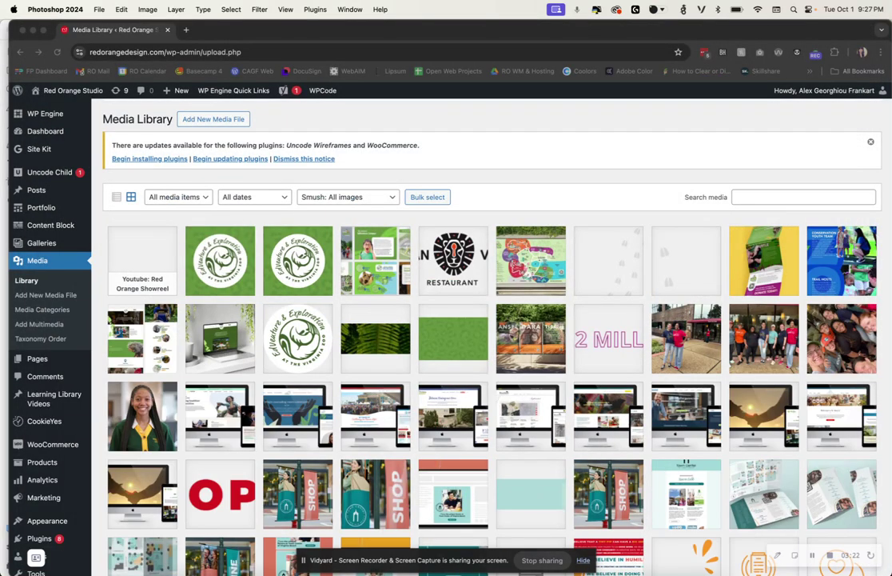
Drag pckgrsc-8846.jpg from Finder's Downloads folder into the WordPress Media Library
click(188, 550)
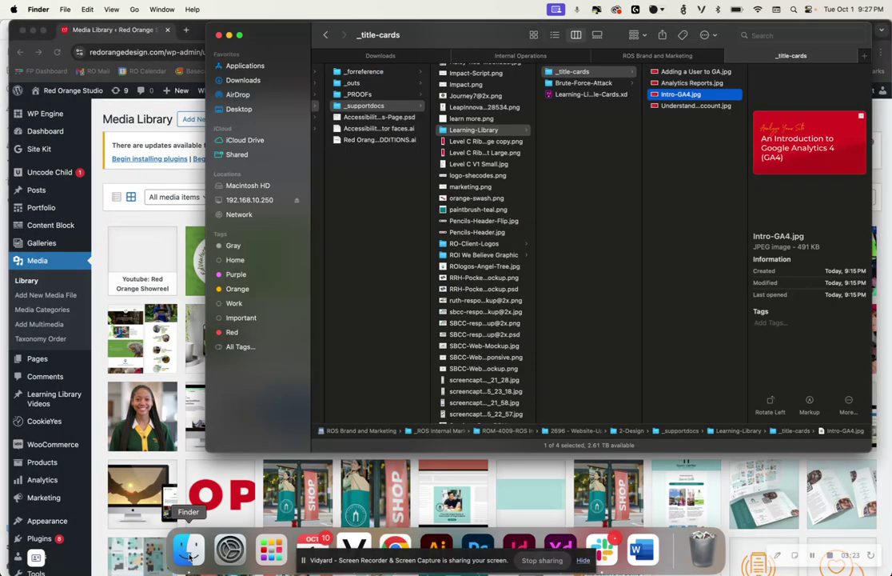
click(249, 81)
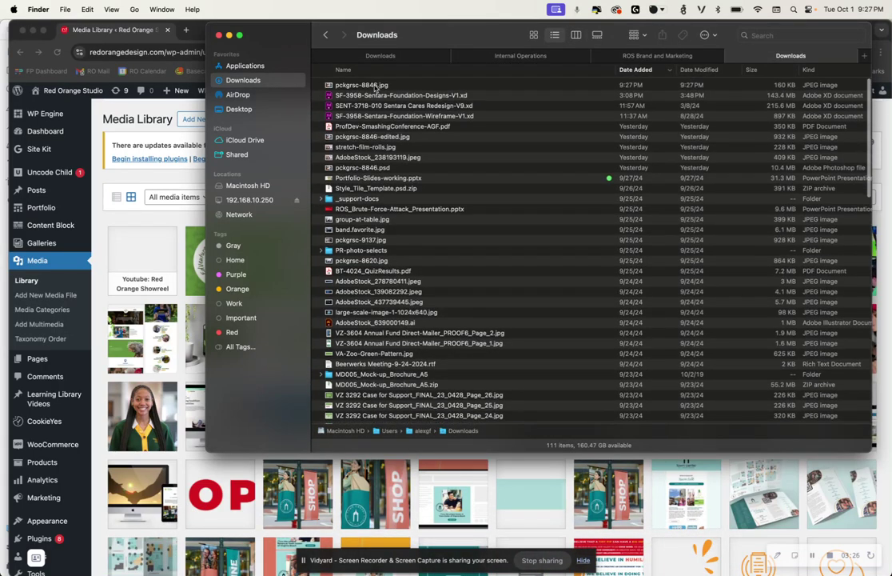
drag(342, 84, 283, 318)
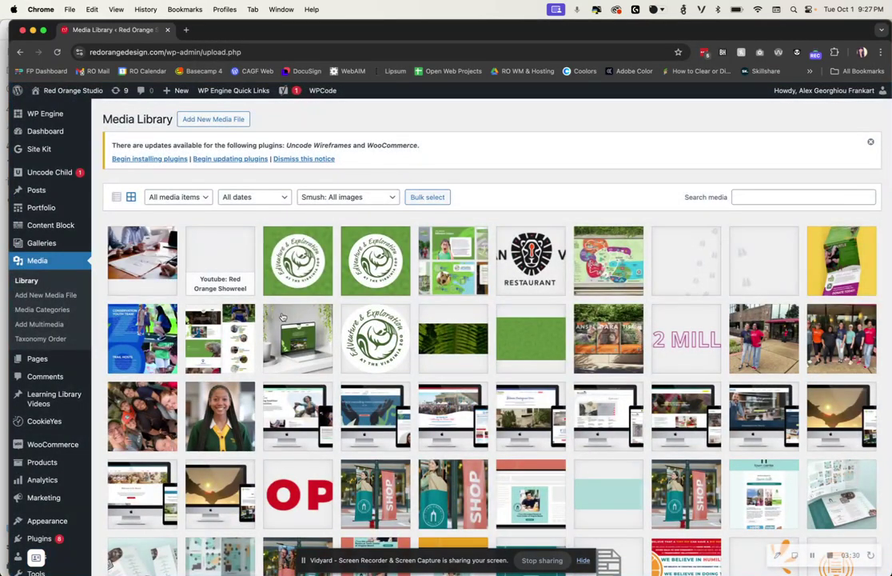
click(165, 271)
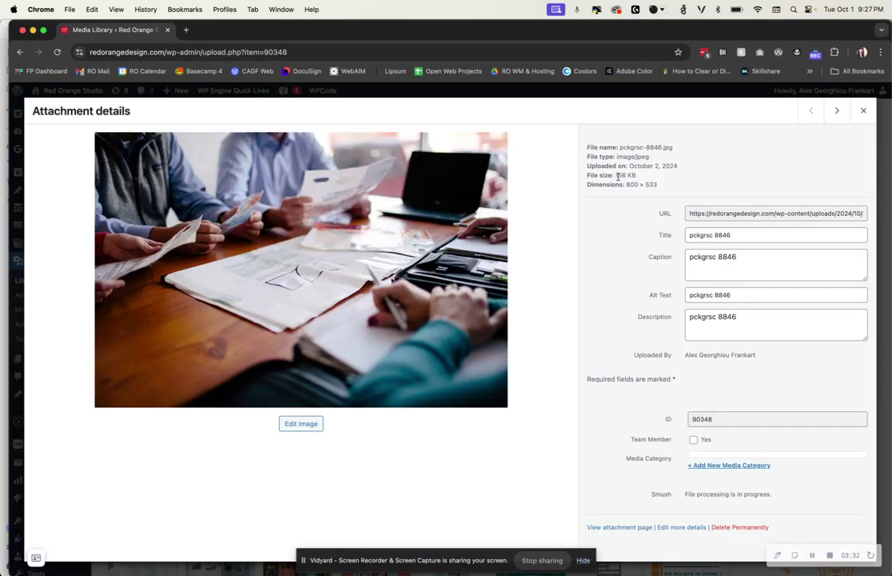
mouse_move(615, 175)
mouse_down()
mouse_move(637, 176)
mouse_move(615, 175)
mouse_up()
click(861, 119)
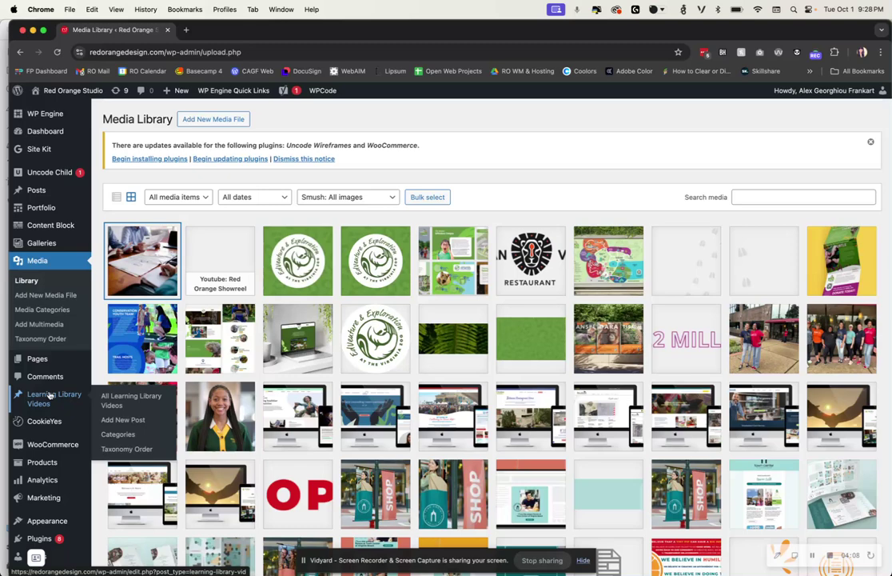
Open the Smush plugin dashboard from the WordPress admin sidebar
scroll(48, 400, down, 5)
mouse_move(29, 487)
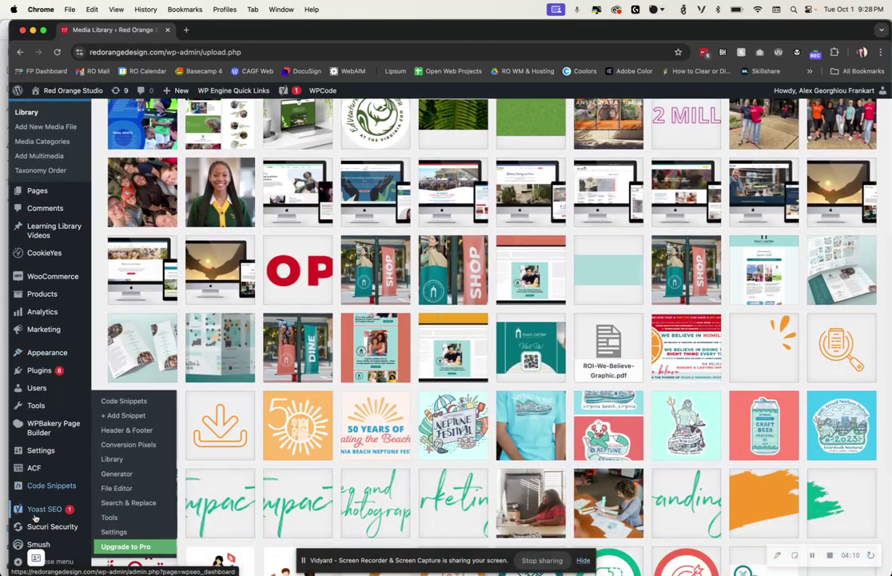
click(36, 543)
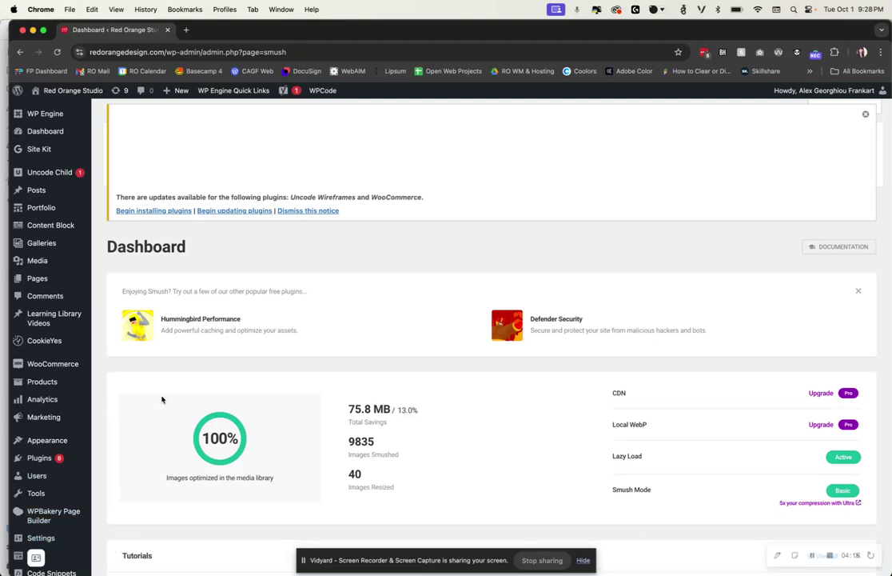
Review the dashboard and highlight the 75.8 MB / 13.0% Total Savings figure
scroll(283, 336, down, 3)
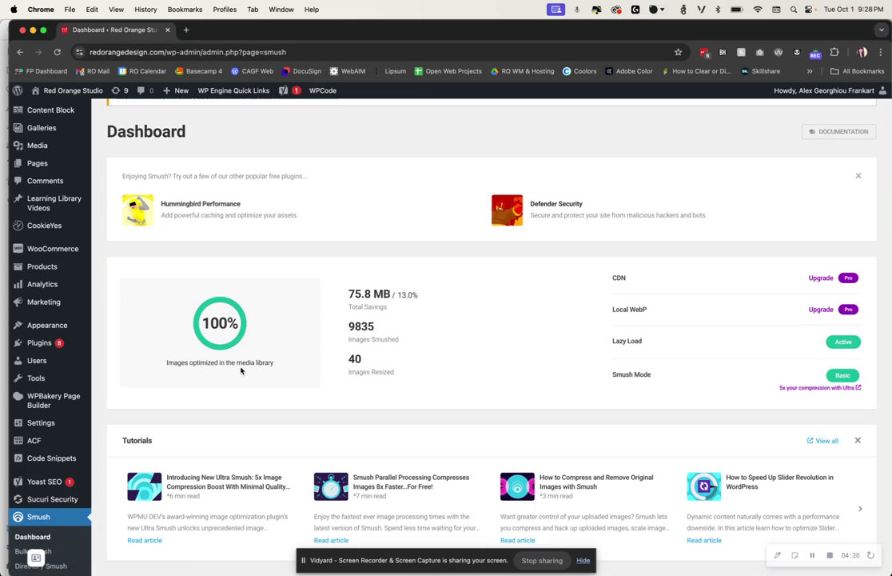
scroll(240, 369, down, 1)
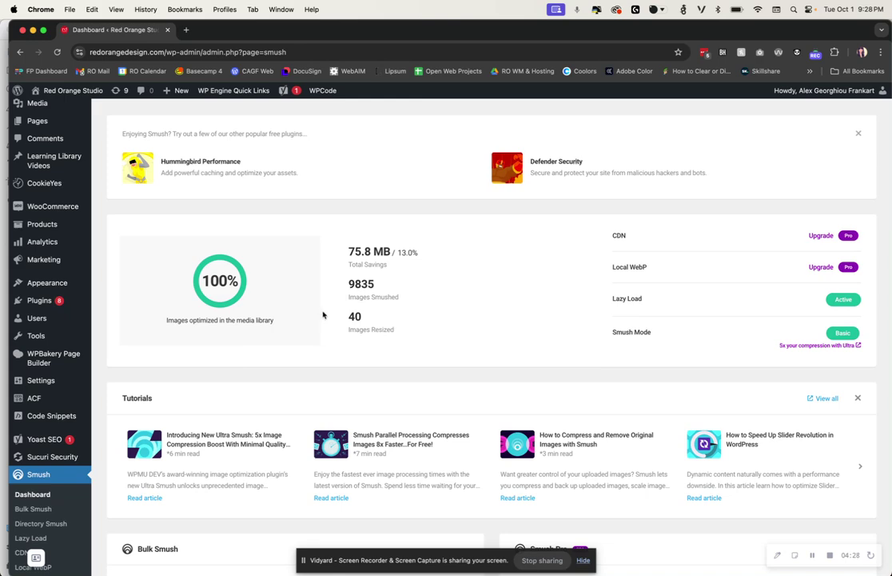
scroll(322, 314, up, 3)
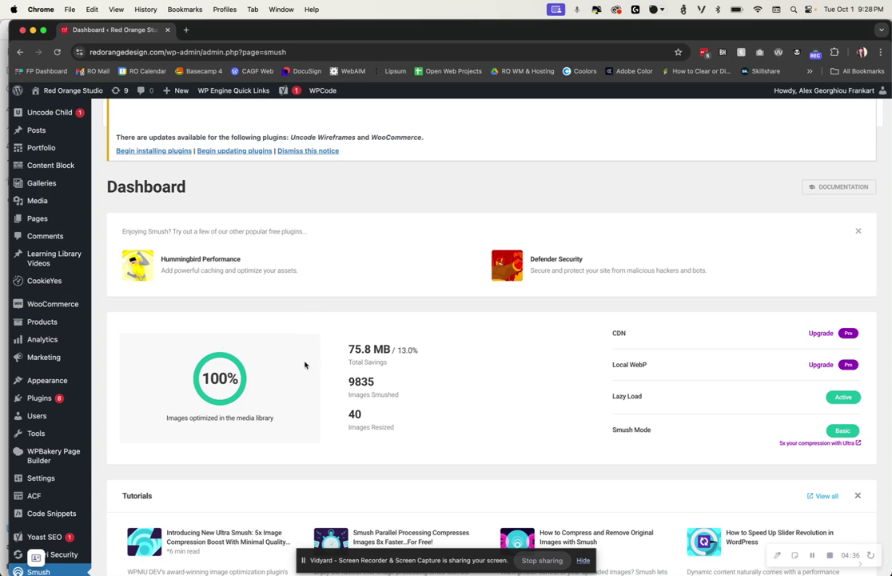
drag(353, 350, 397, 352)
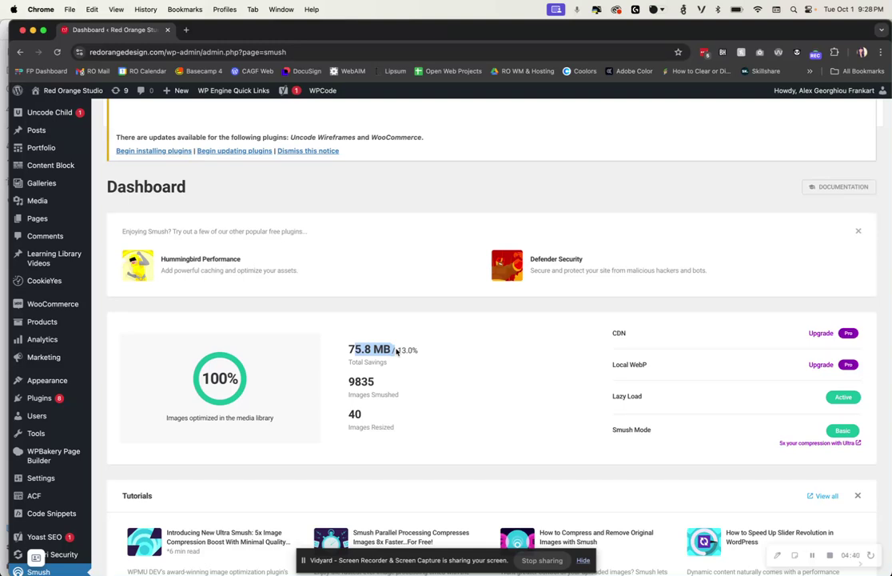
drag(440, 357, 335, 355)
scroll(334, 354, down, 2)
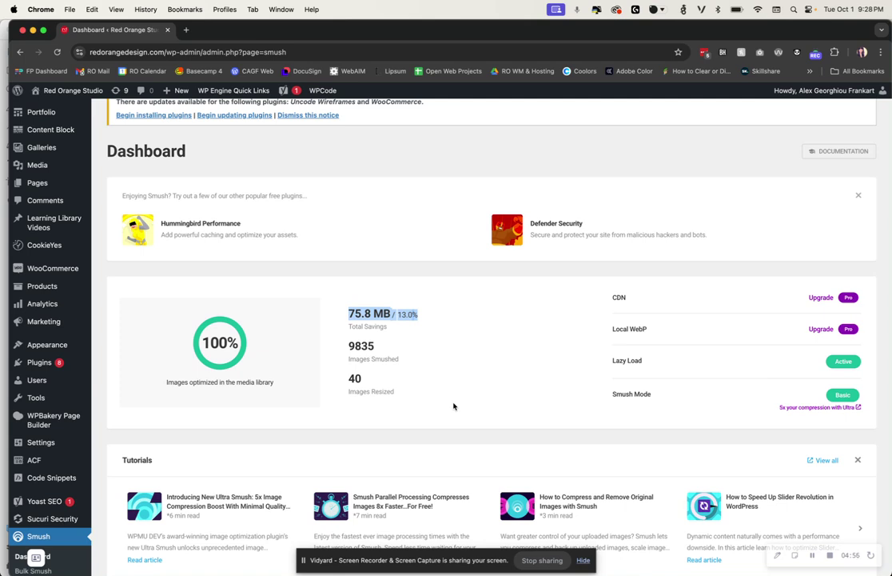
scroll(453, 406, down, 3)
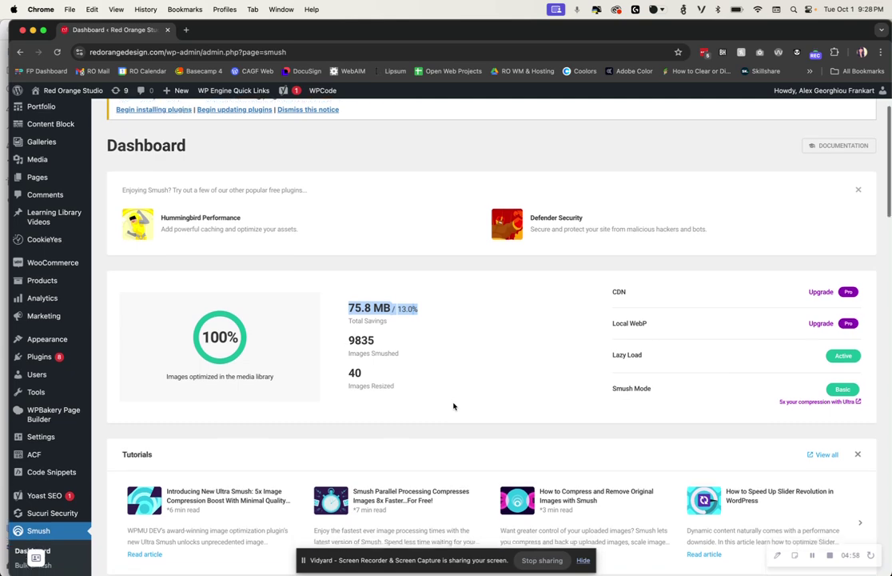